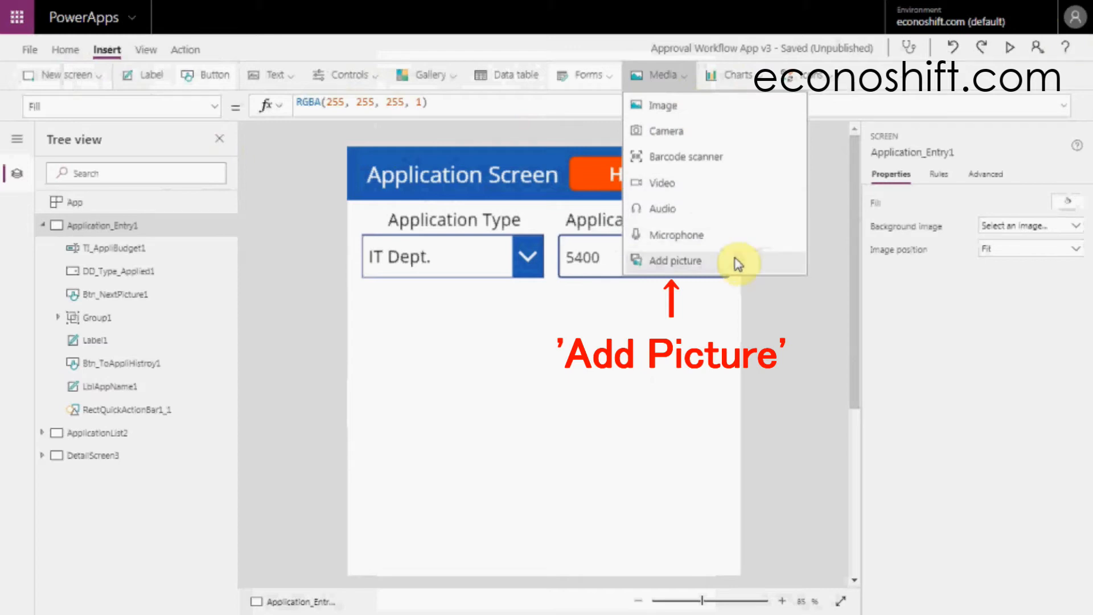
Step: Insert an Add picture control on Application_Entry1, place it below the entry fields at 0, 263, and enlarge it to 640 by 594
left_click(738, 263)
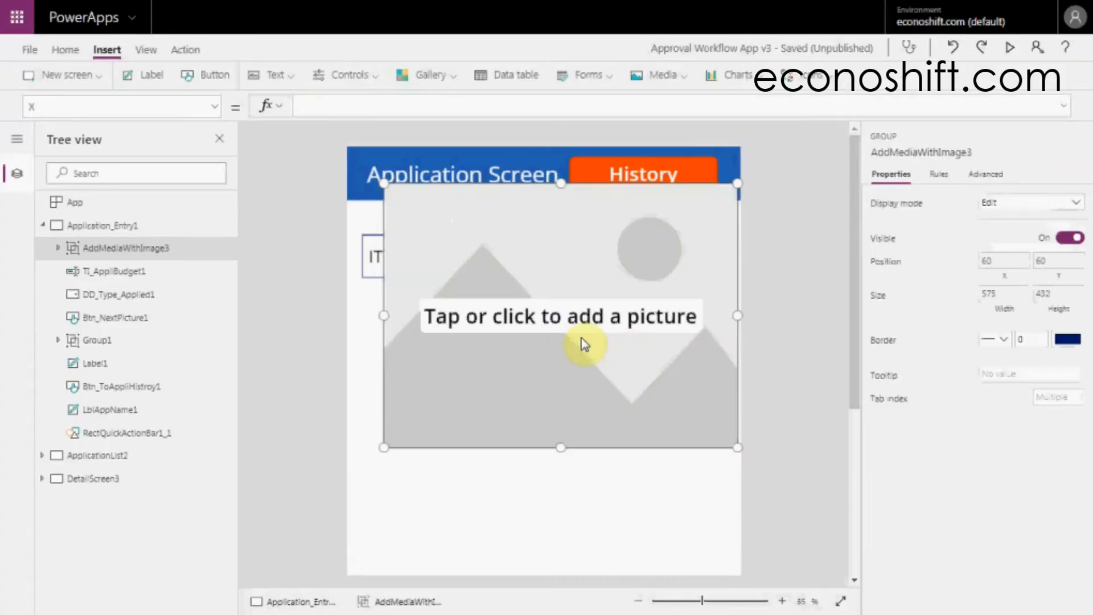
left_click_drag(585, 344, 547, 469)
scroll(643, 430, "down", 3)
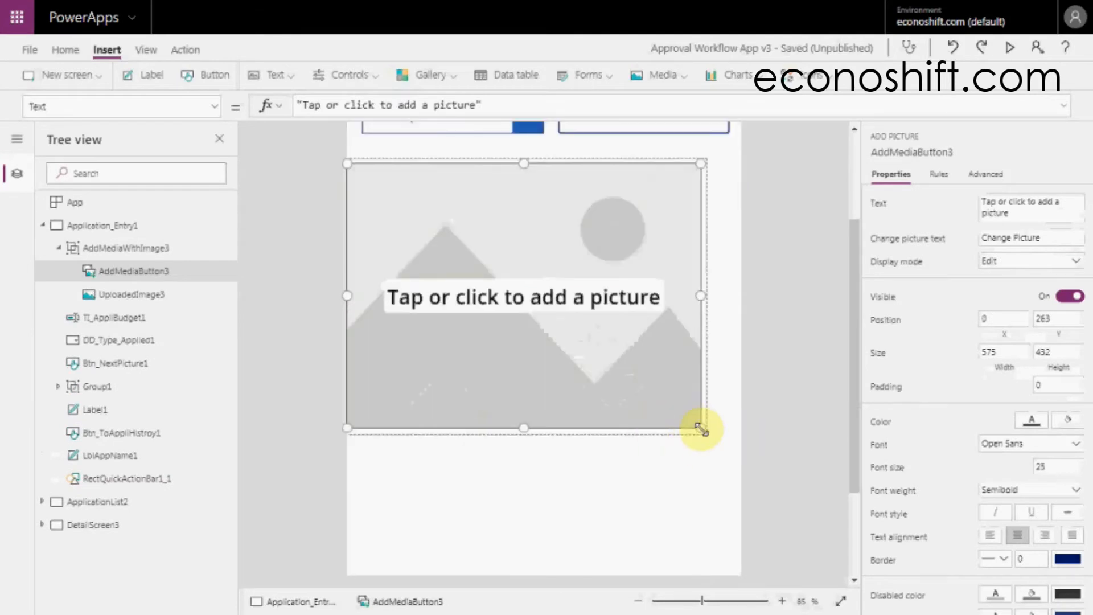
left_click_drag(701, 429, 745, 529)
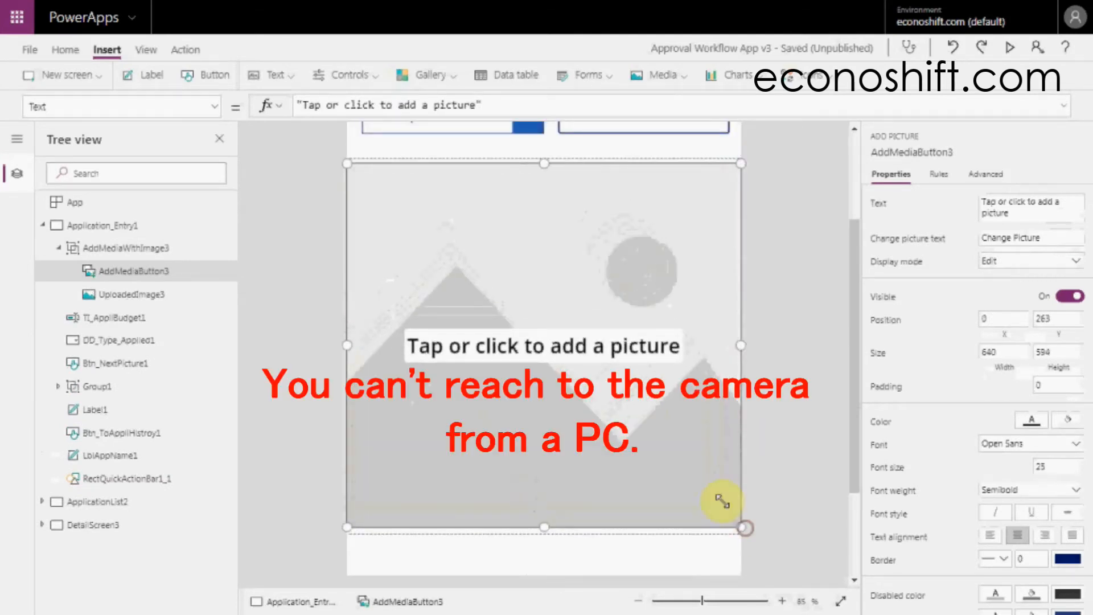
left_click(774, 447)
left_click(573, 422)
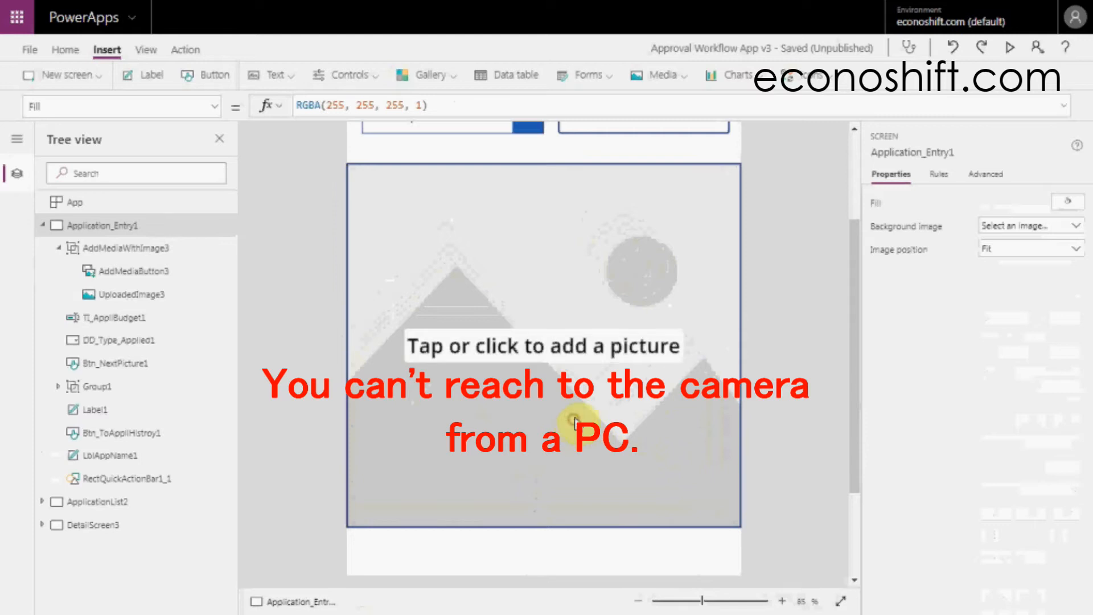
left_click(586, 418)
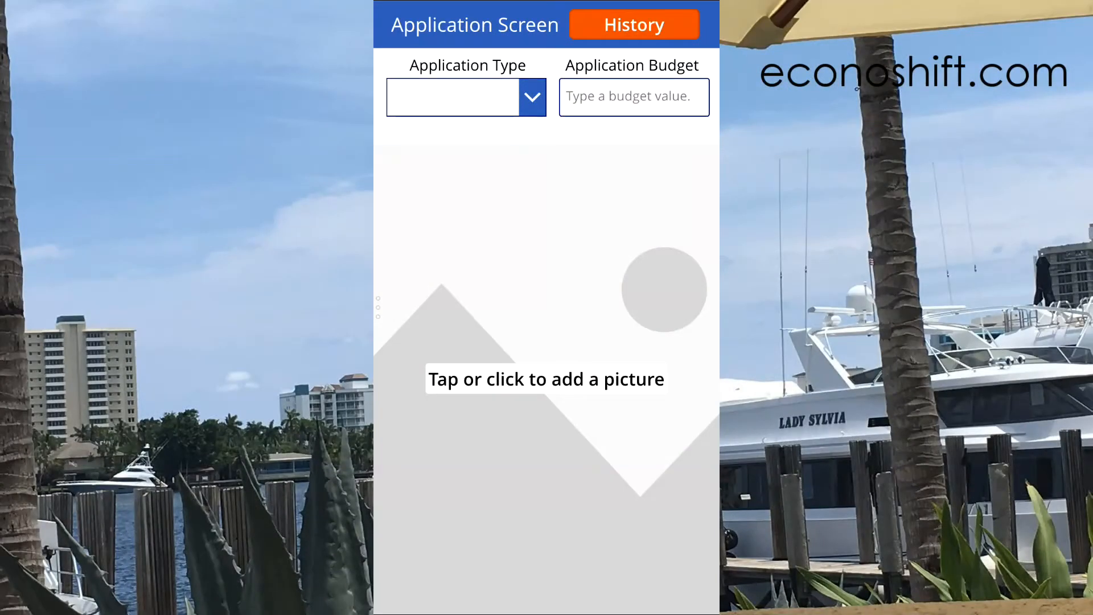
Step: In the app on the phone, take a photo for the picture control, retake it once, and use the second shot
left_click(546, 380)
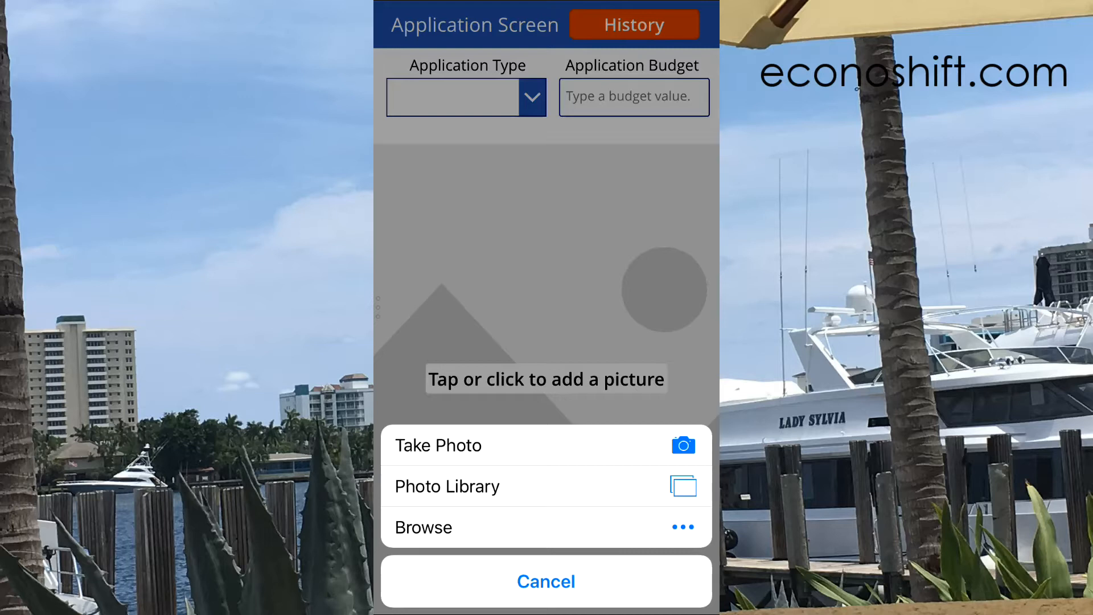
left_click(438, 445)
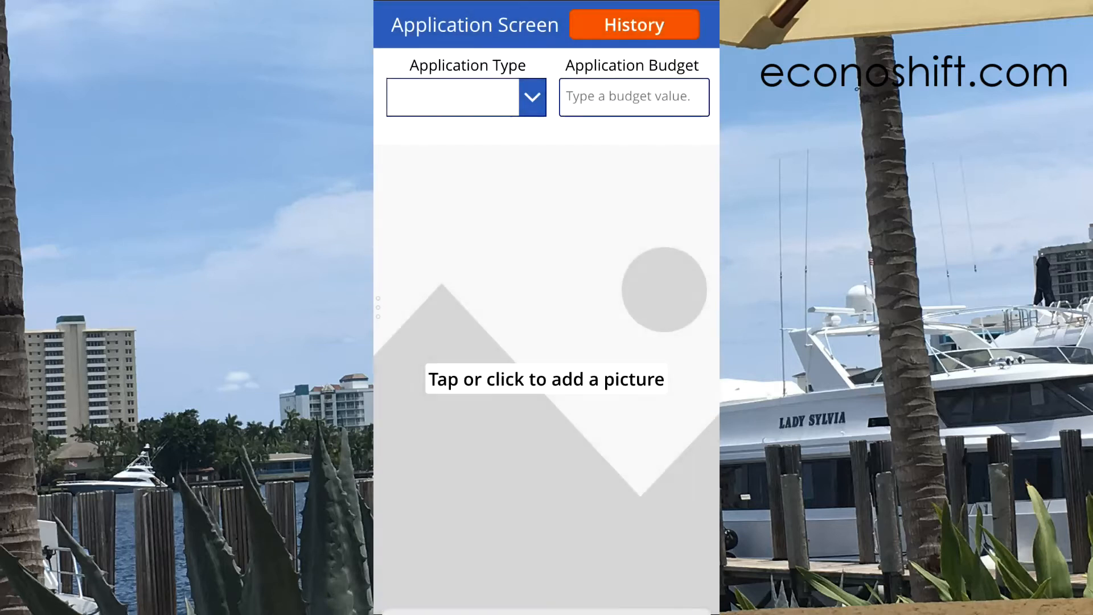
left_click(547, 571)
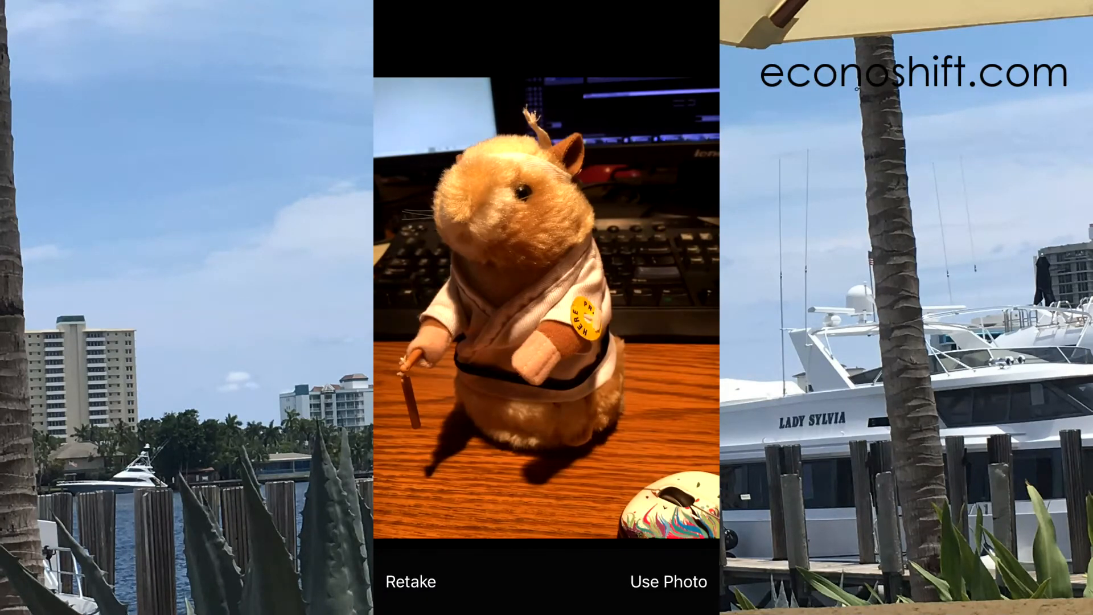
left_click(410, 581)
left_click(547, 571)
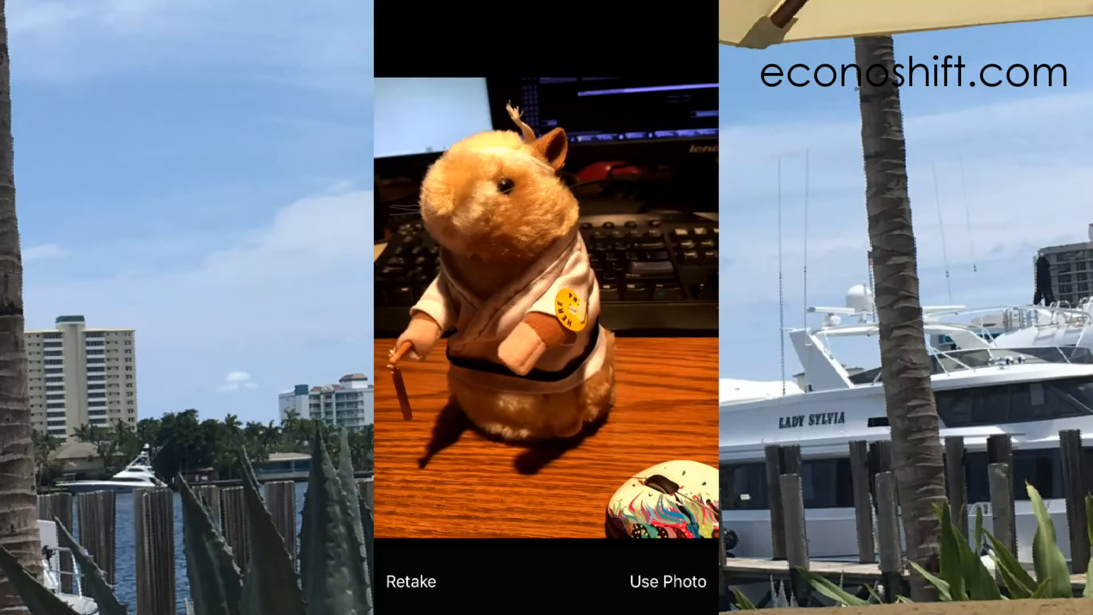
left_click(668, 582)
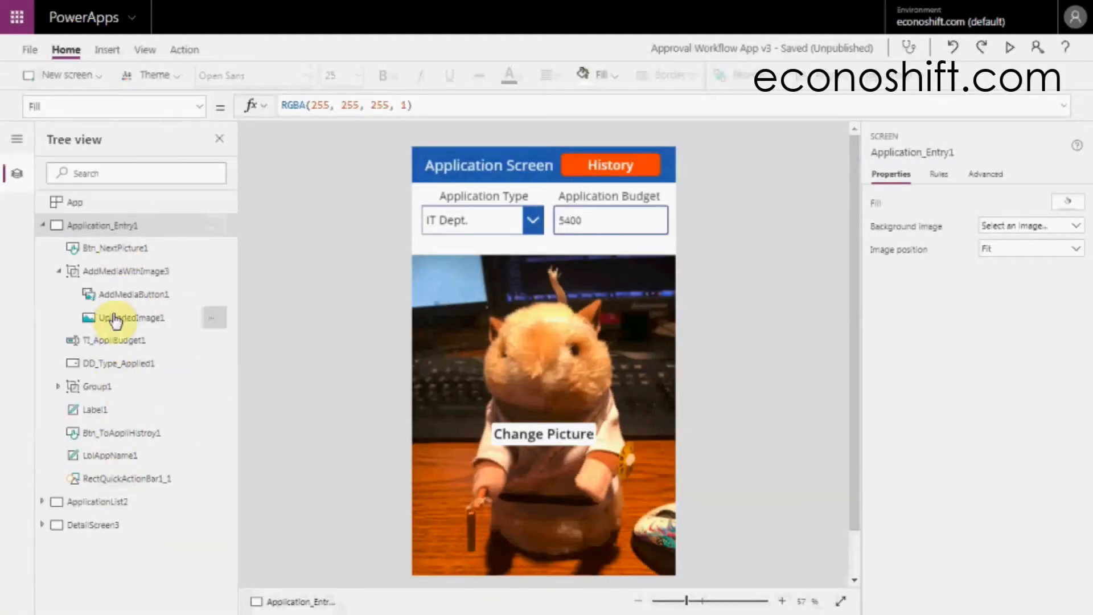
Step: Examine the AddMediaWithImage3 group and its two members, AddMediaButton1 and UploadedImage1
left_click(317, 456)
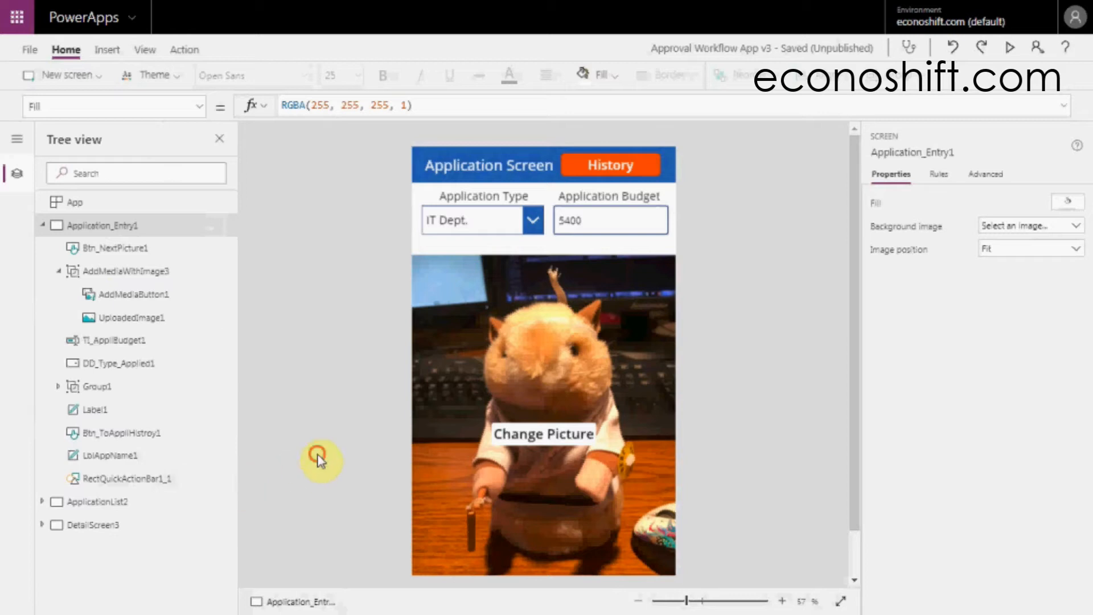
left_click(453, 425)
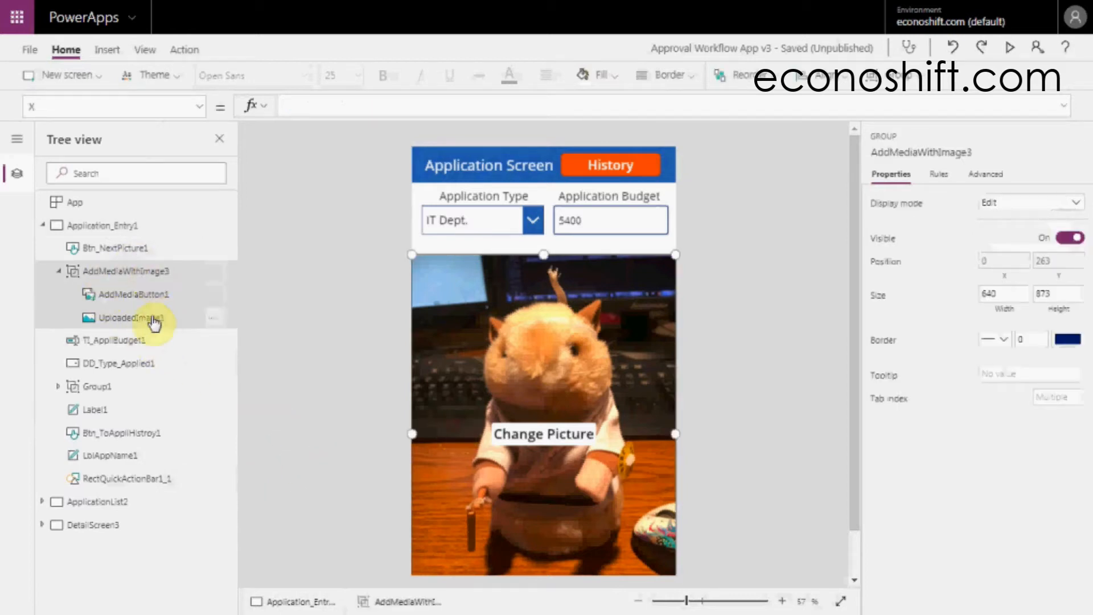
left_click(161, 296)
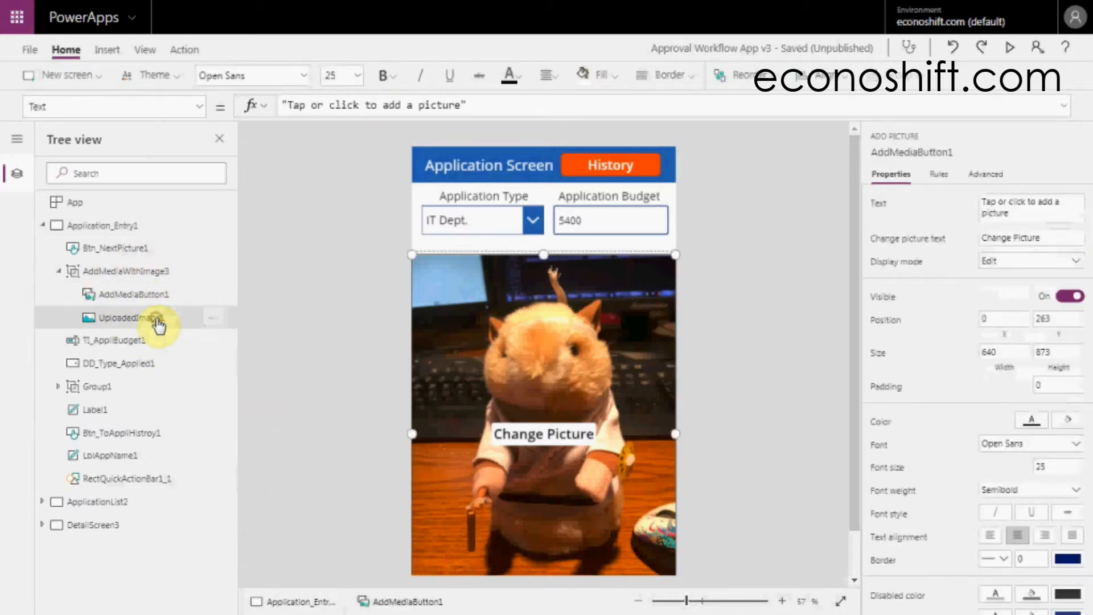
left_click(159, 323)
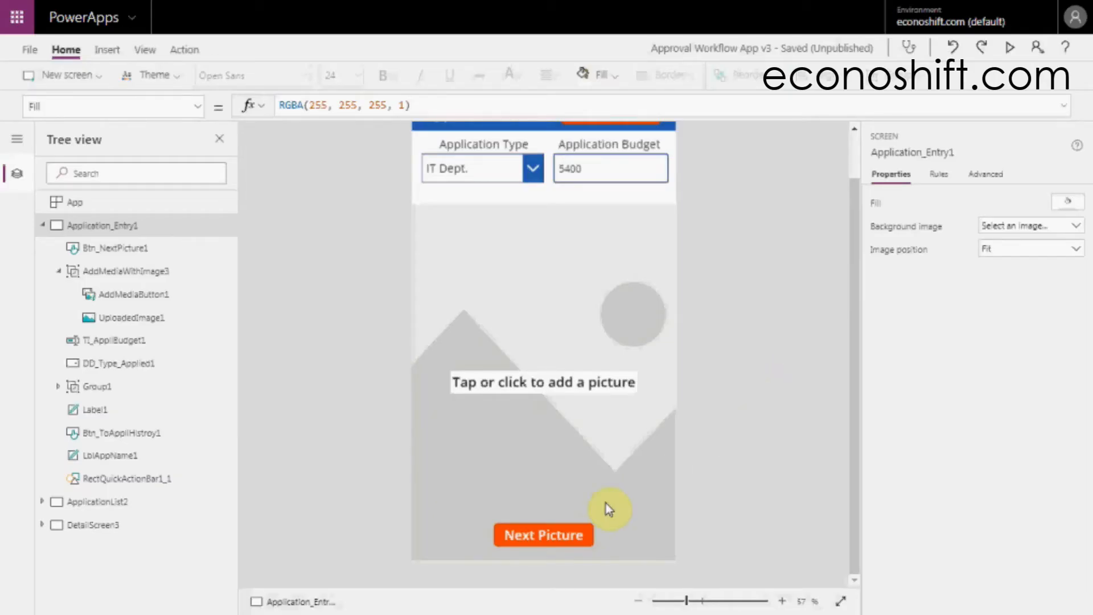
Step: Start the OnSelect formula of the Next Picture button with the Collect function
left_click(568, 531)
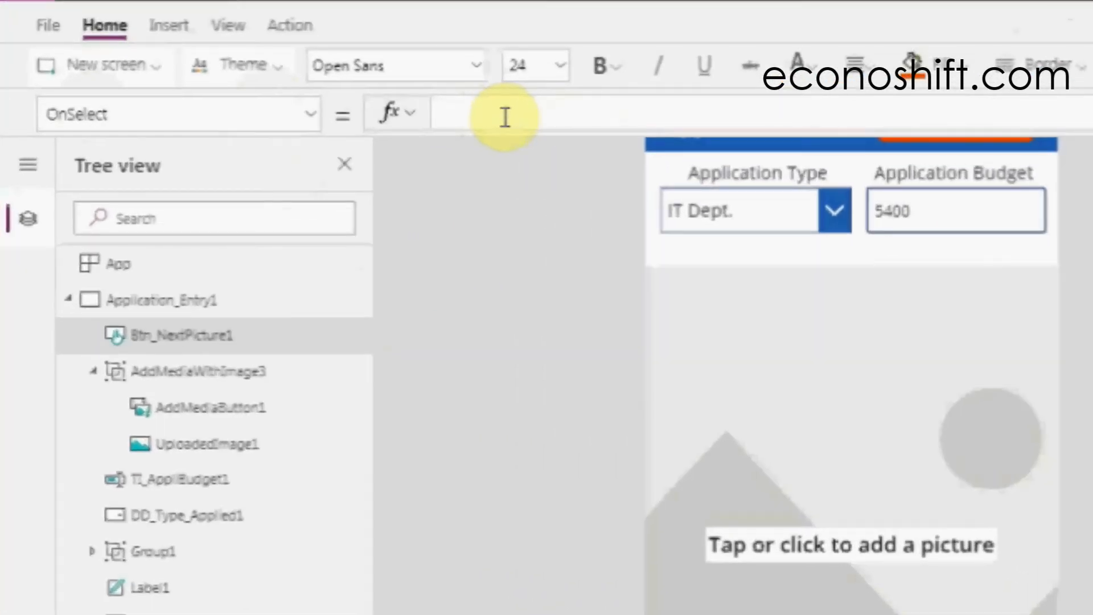
type("coll")
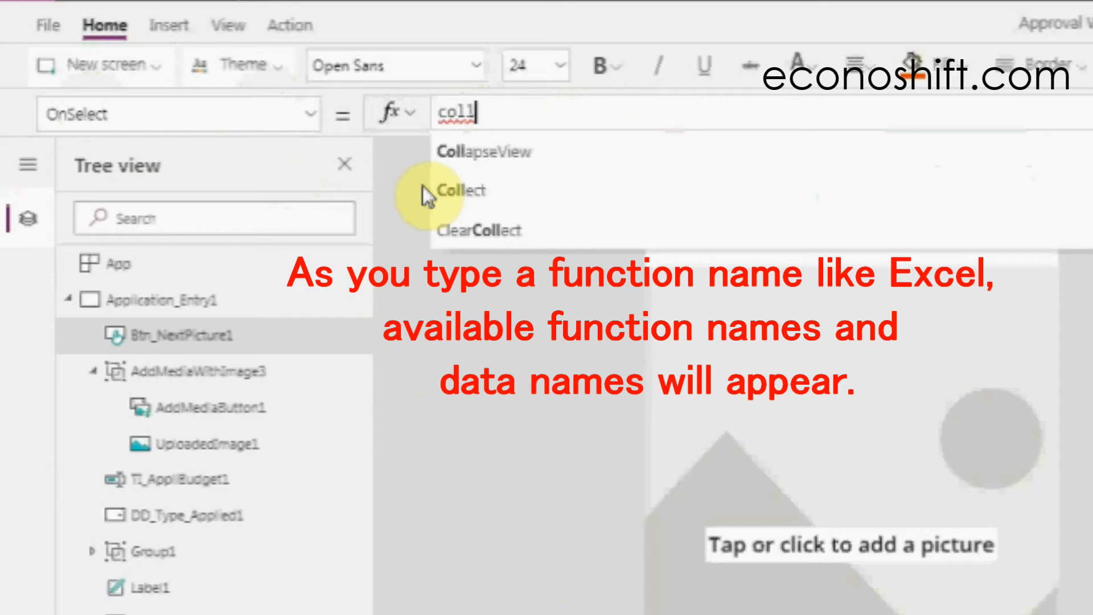
left_click(542, 199)
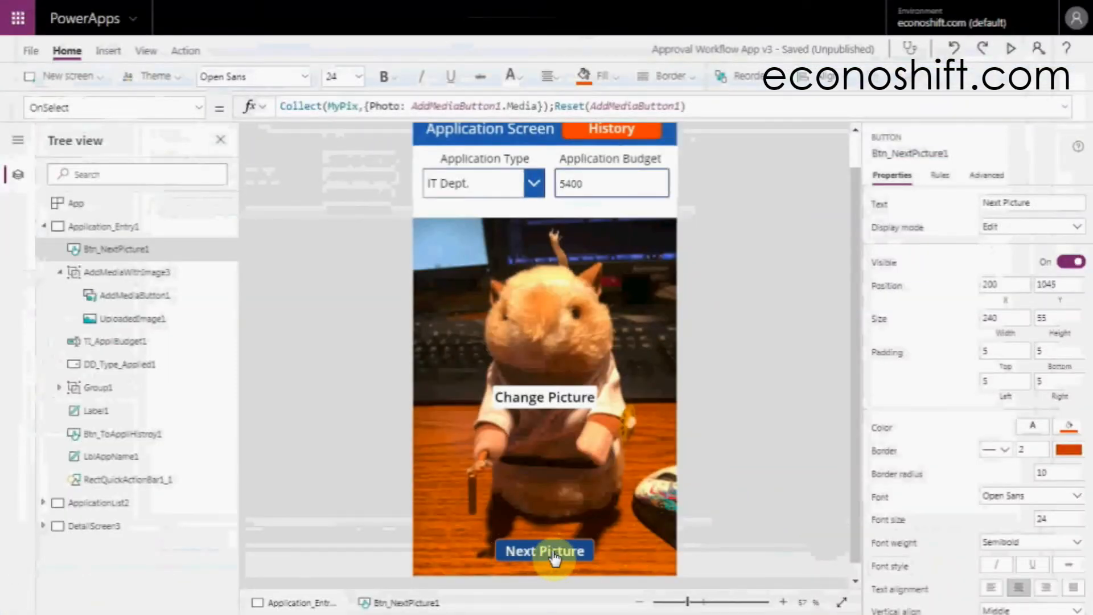
Step: Run the Next Picture button to store the current photo, and preview the contents of the MyPix collection
left_click(555, 558)
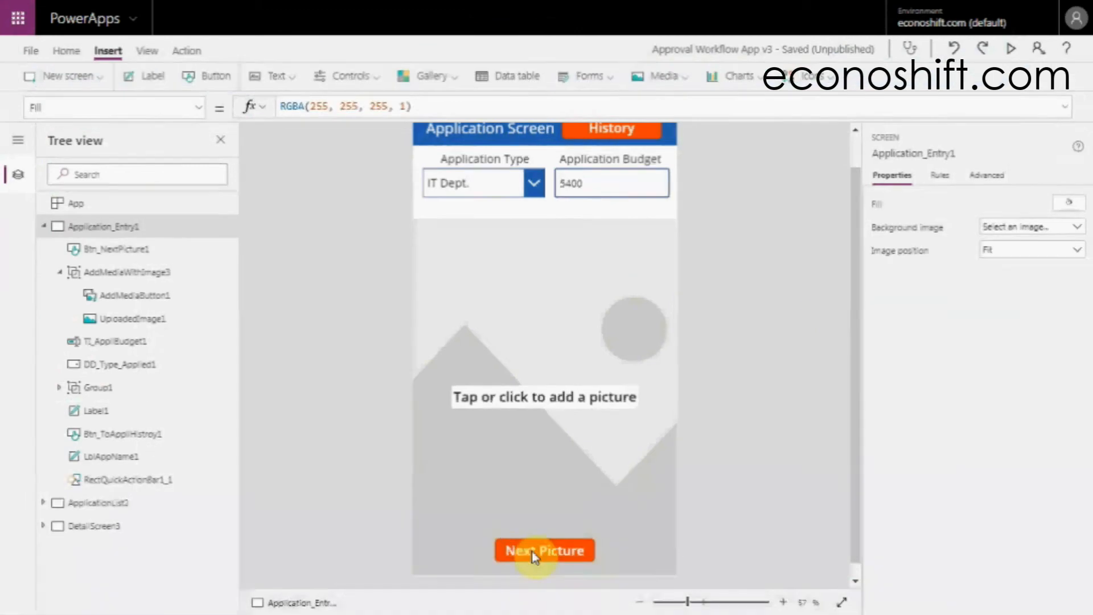
left_click(531, 551)
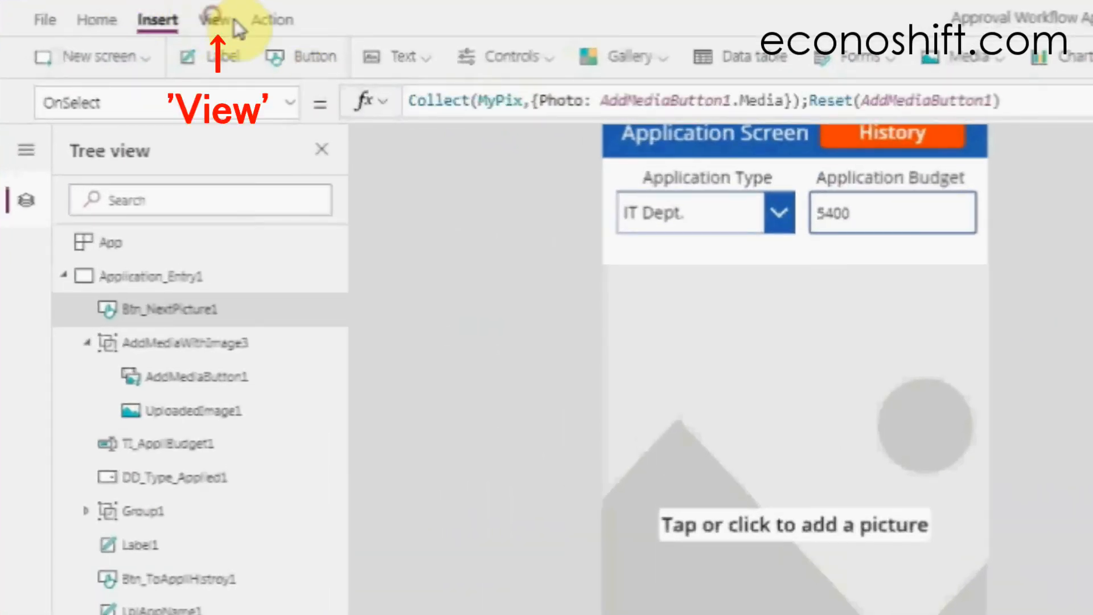
left_click(214, 19)
left_click(339, 56)
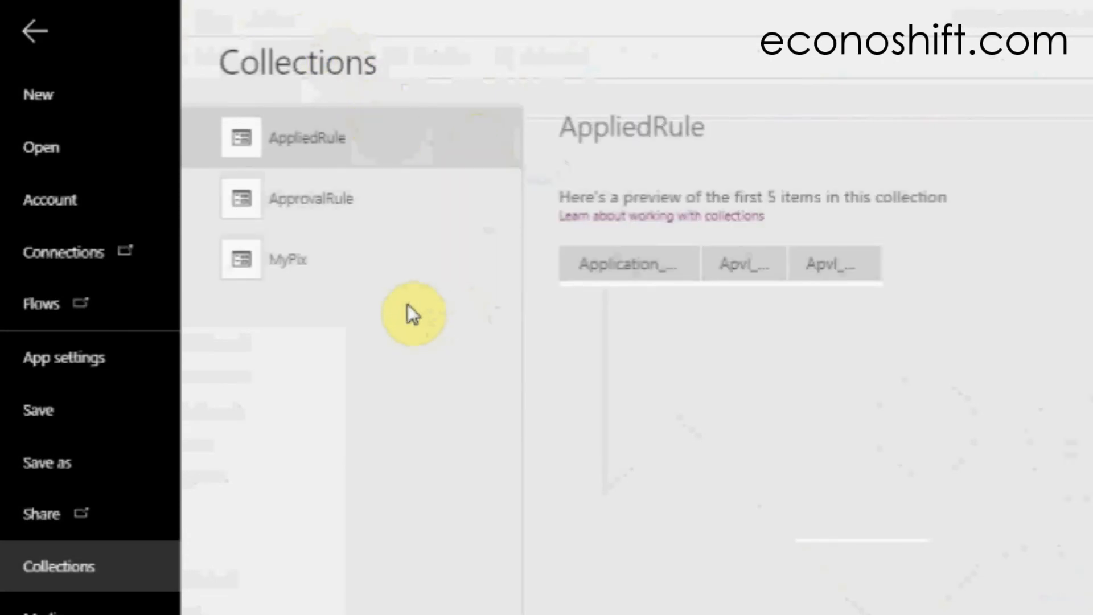
left_click(397, 271)
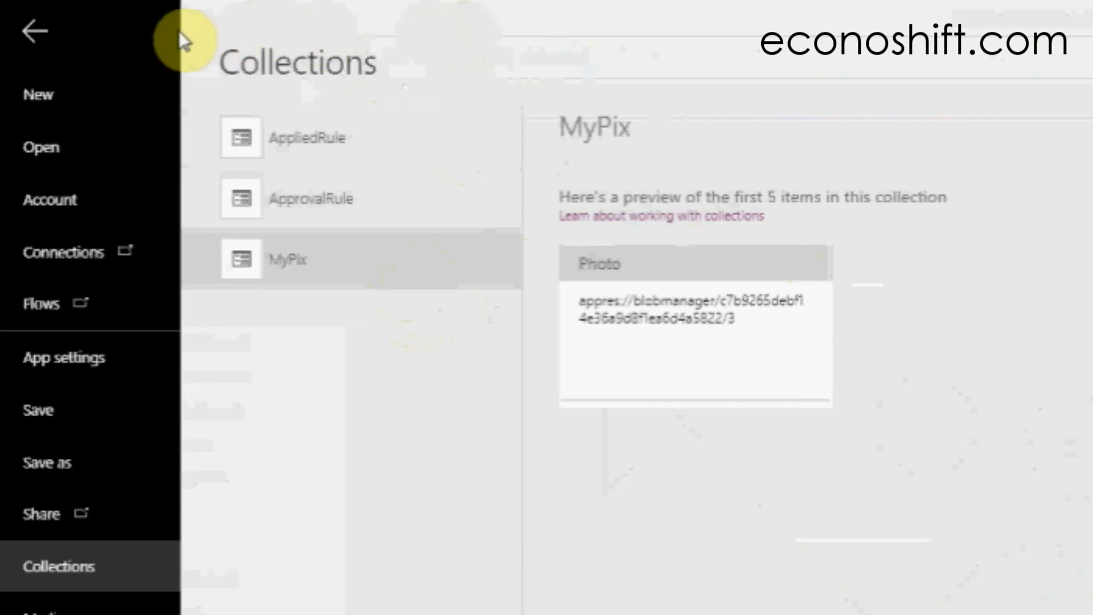
left_click(34, 33)
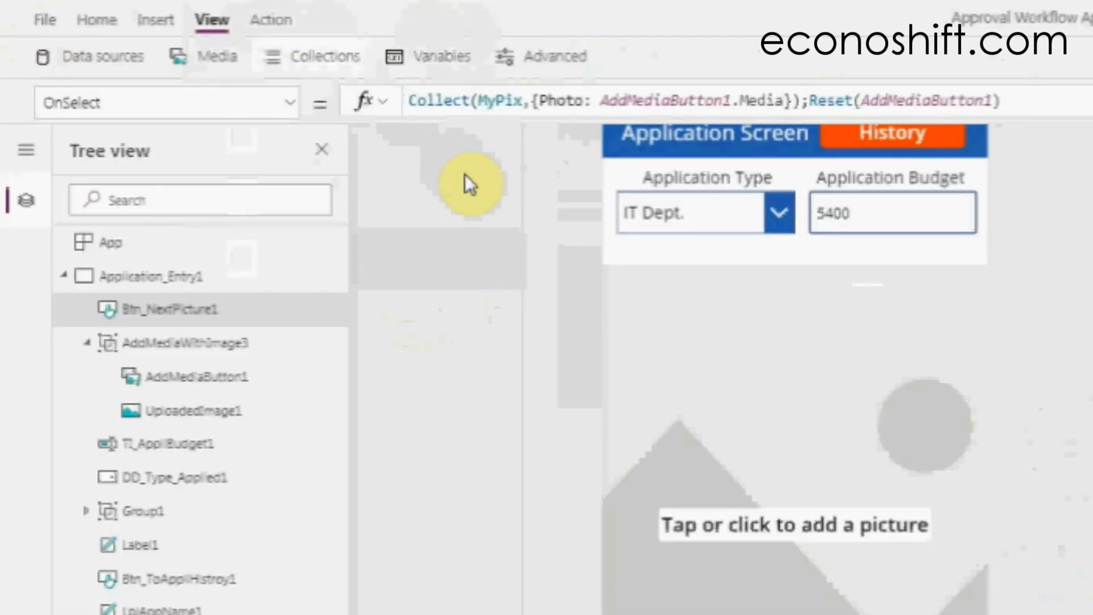
Step: Insert an Image control and position it below the application fields, over the upper part of the add-picture area
left_click(162, 23)
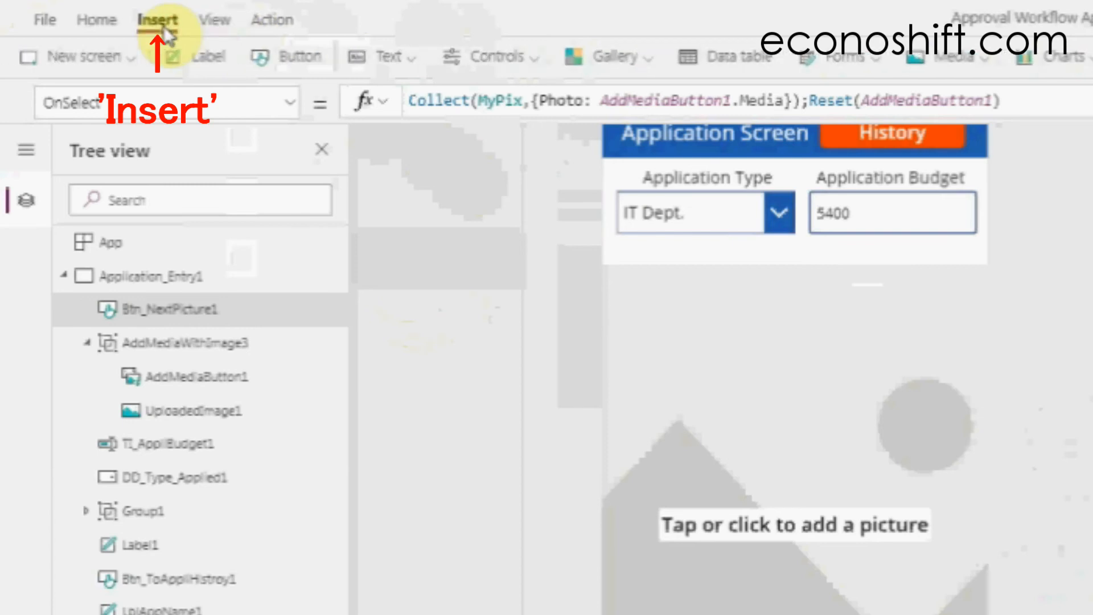
left_click(979, 61)
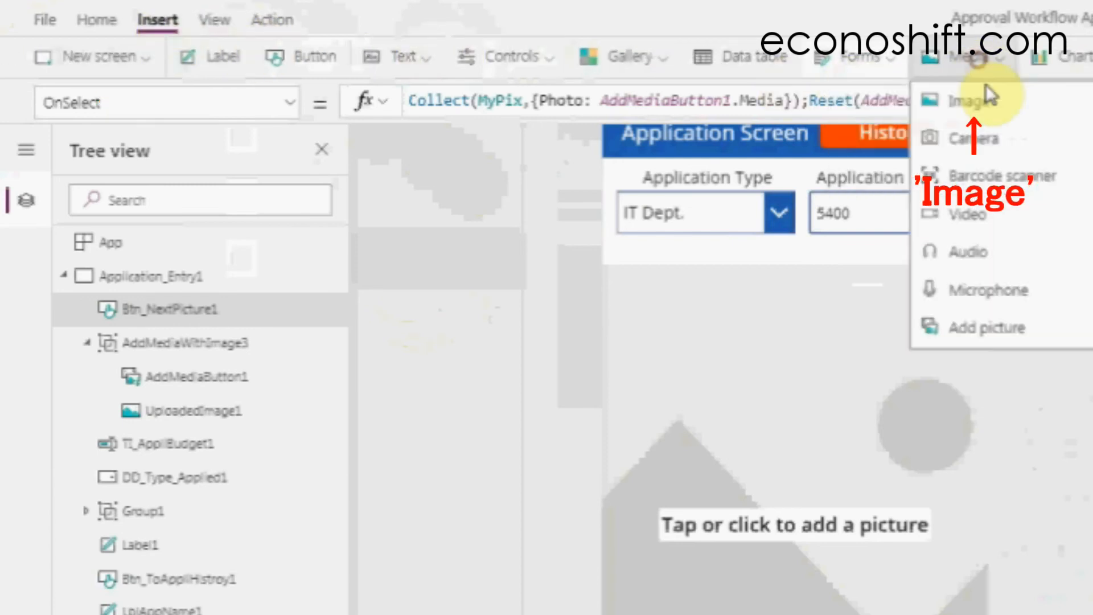
left_click(1005, 108)
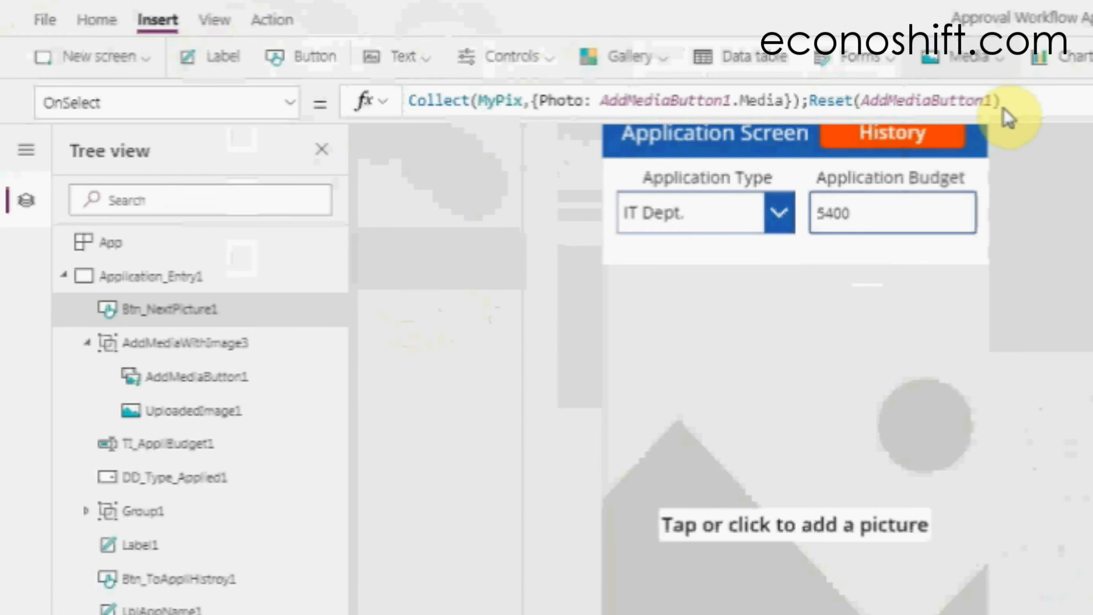
left_click_drag(775, 267, 745, 422)
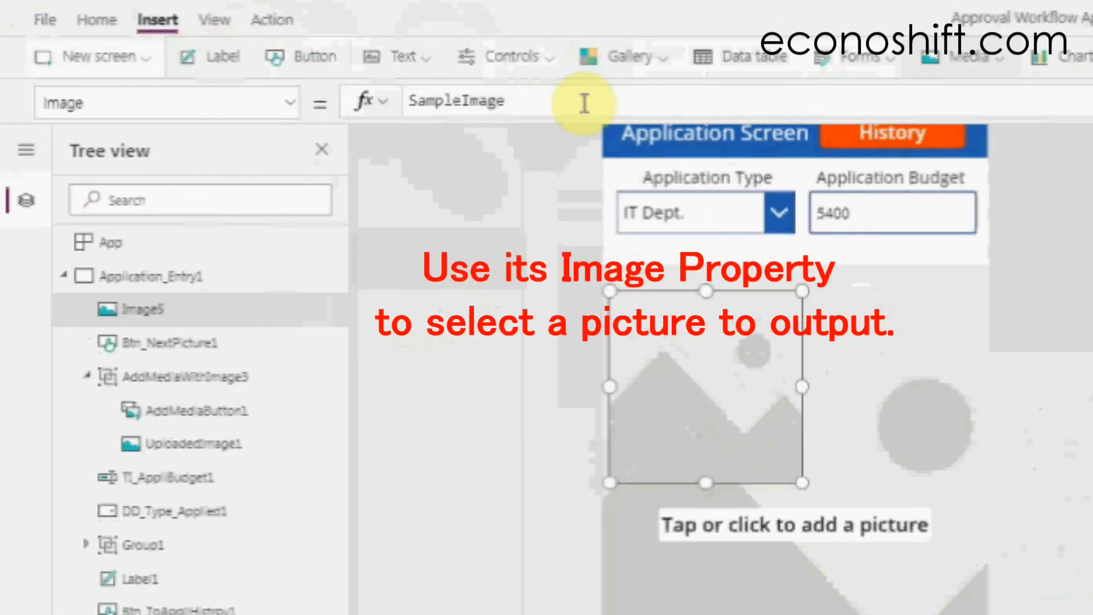
Step: Replace the new image control's Image property with the MyPix collection
left_click_drag(586, 103, 310, 112)
type("m")
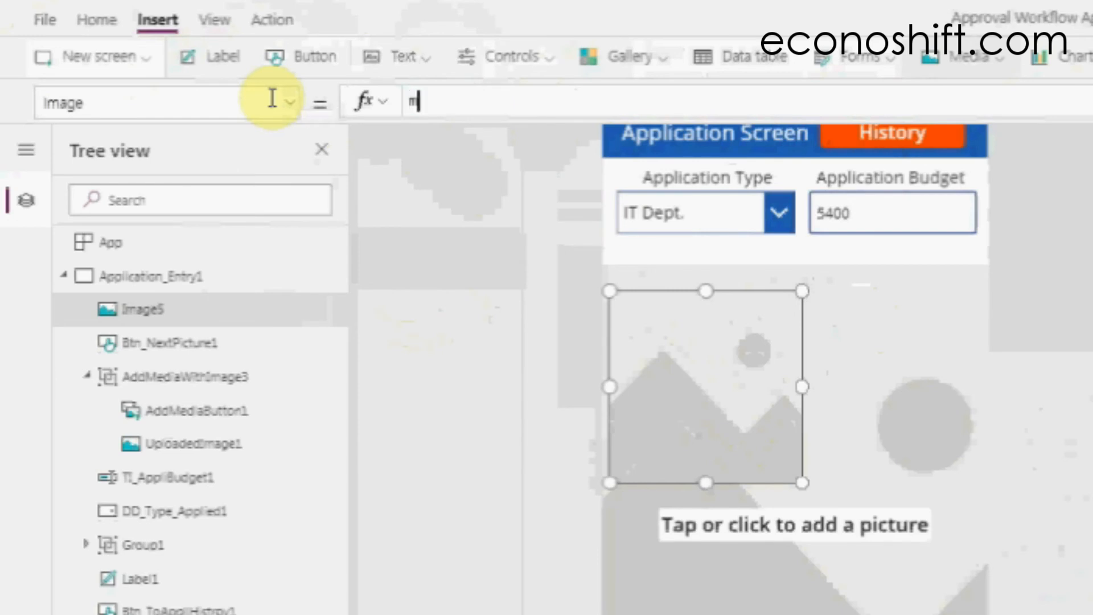
type("ypi")
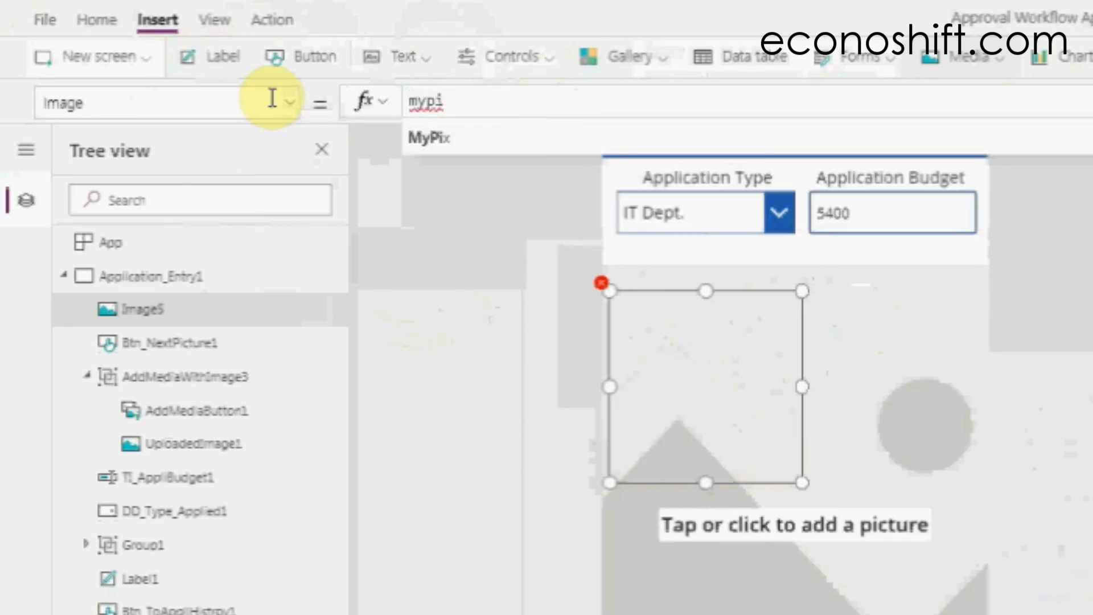
key("Tab")
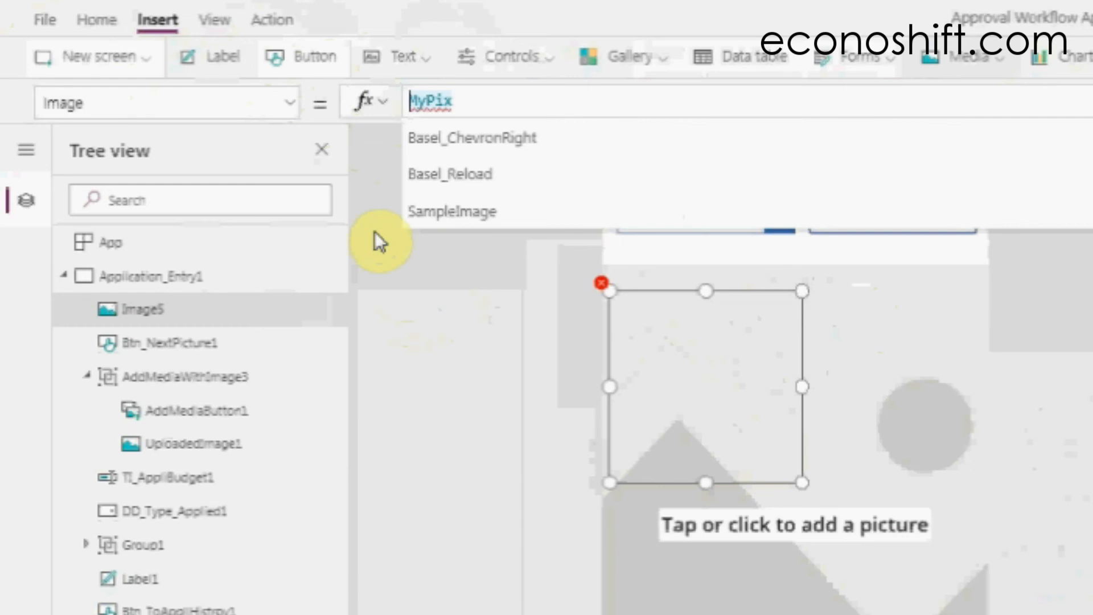
Step: Wrap MyPix in the First function and reference its Photo column, so the Image property reads First(MyPix).Photo
type("first")
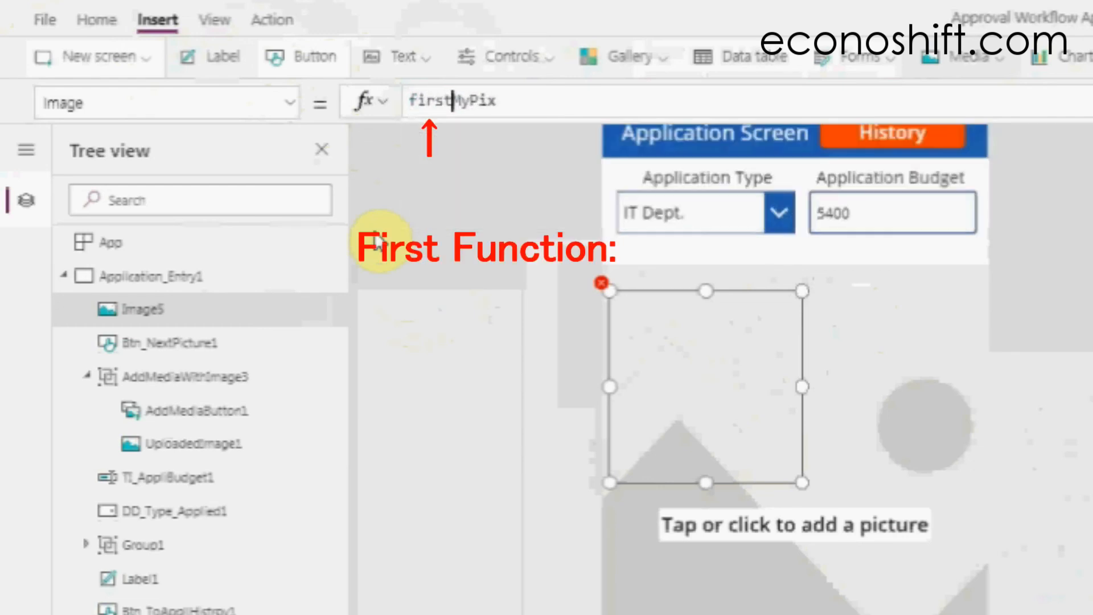
type("(")
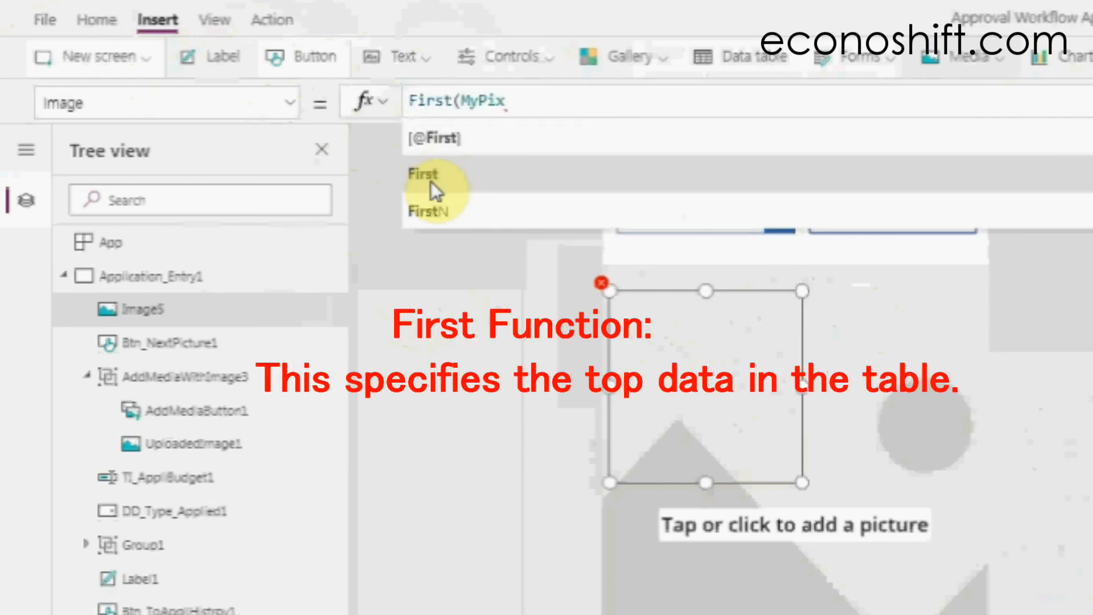
left_click(530, 103)
type(").p")
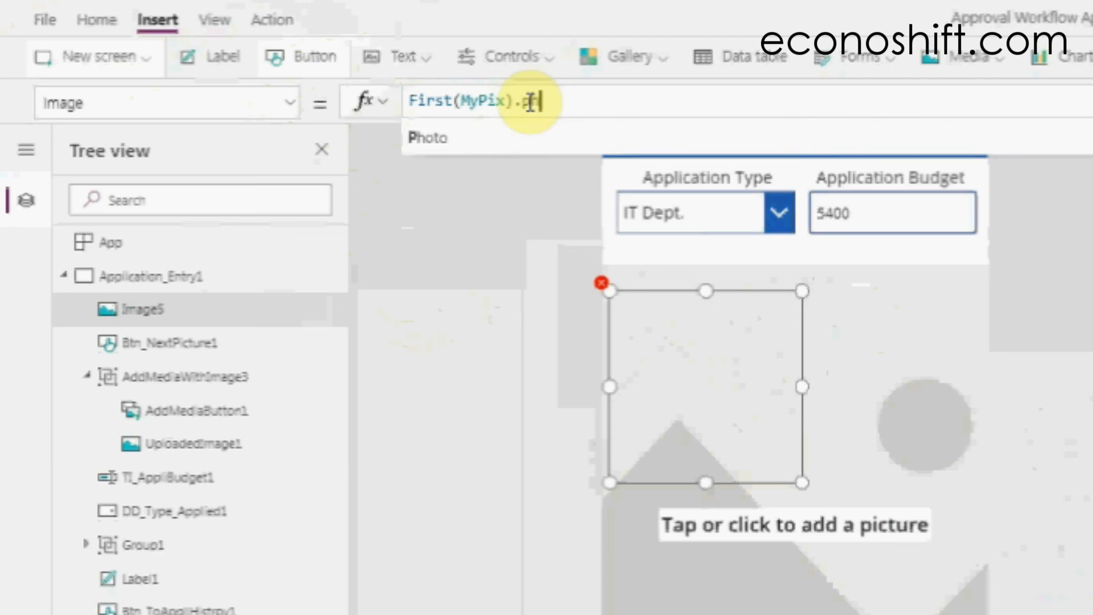
type("ho")
key("Tab")
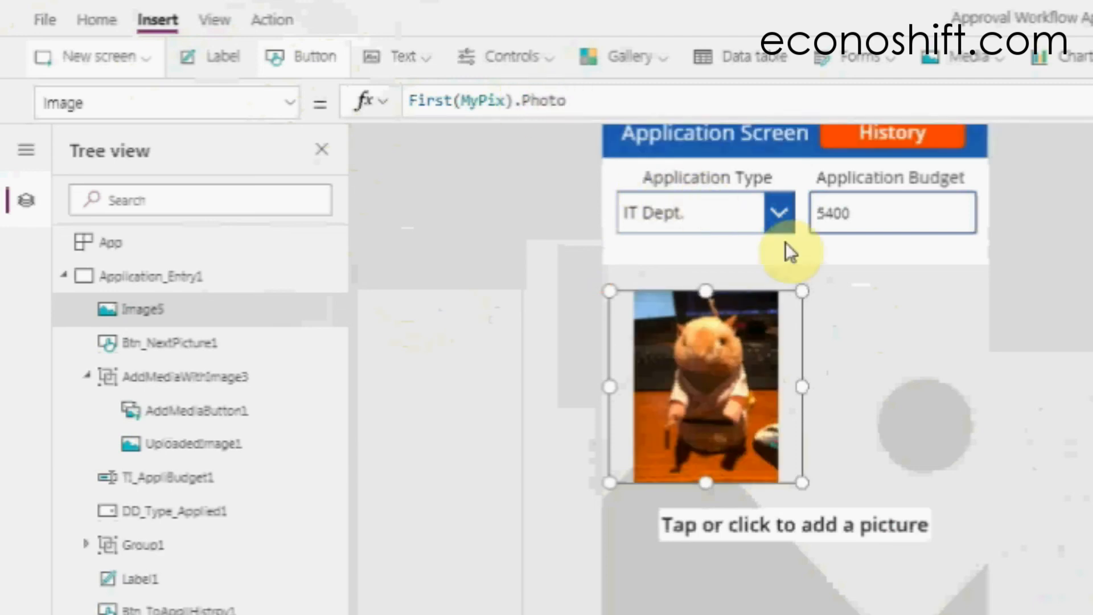